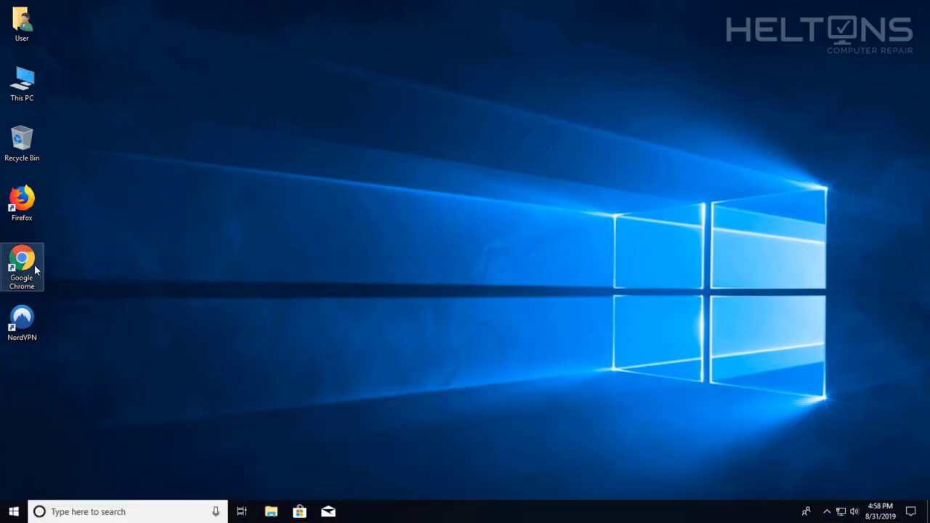
Launch Chrome, go to google.com and search for 'nordvpn'
{"action": "double_click", "coordinate": [34, 265]}
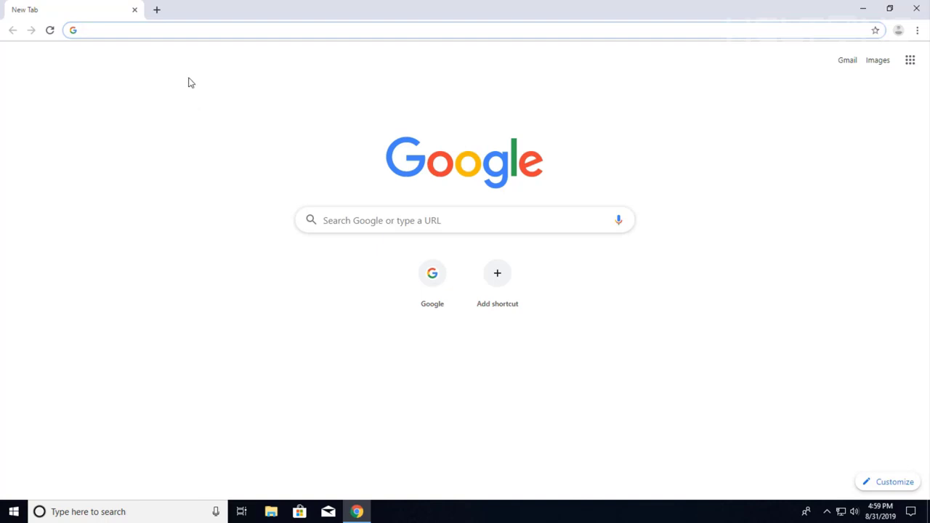
{"action": "type", "text": "google.com"}
{"action": "key", "text": "Return"}
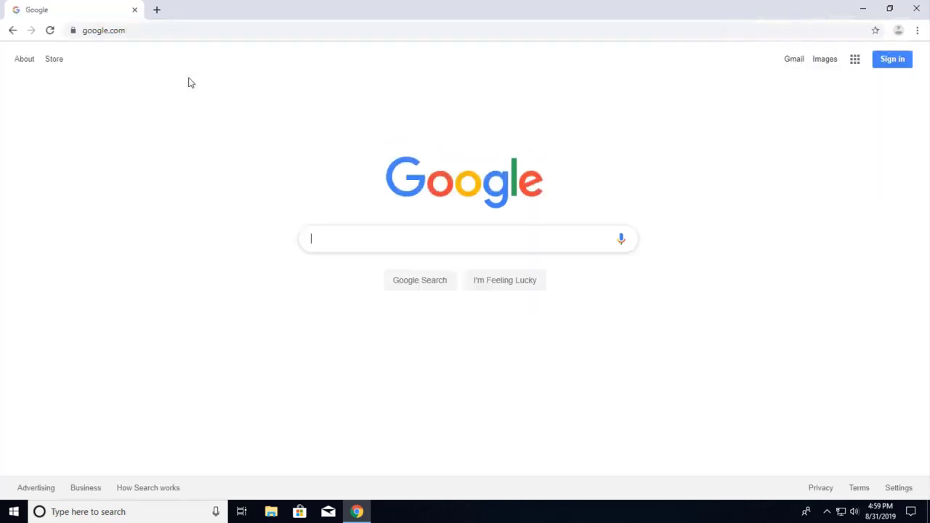
{"action": "type", "text": "nordvpn"}
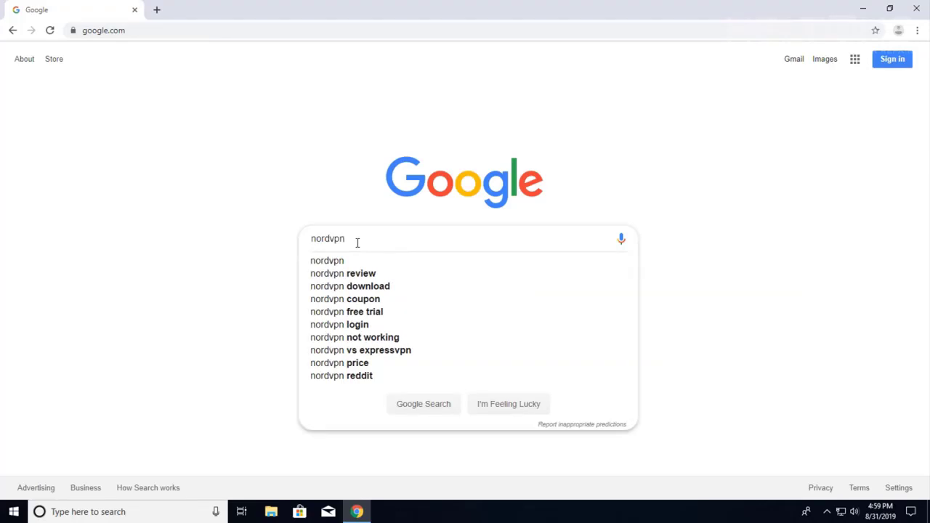
{"action": "key", "text": "Return"}
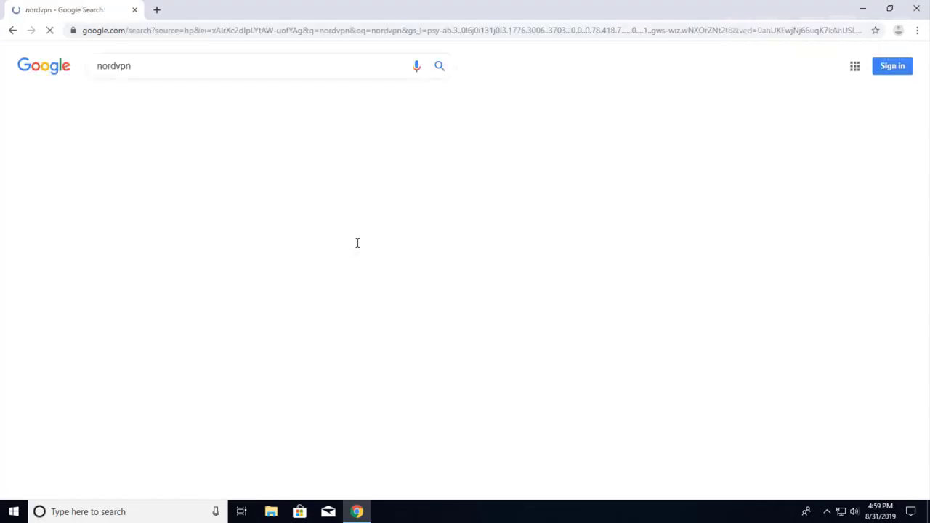
Open NordVPN's official site from the results, skim its home page, and go to Pricing
{"action": "left_click", "coordinate": [205, 332]}
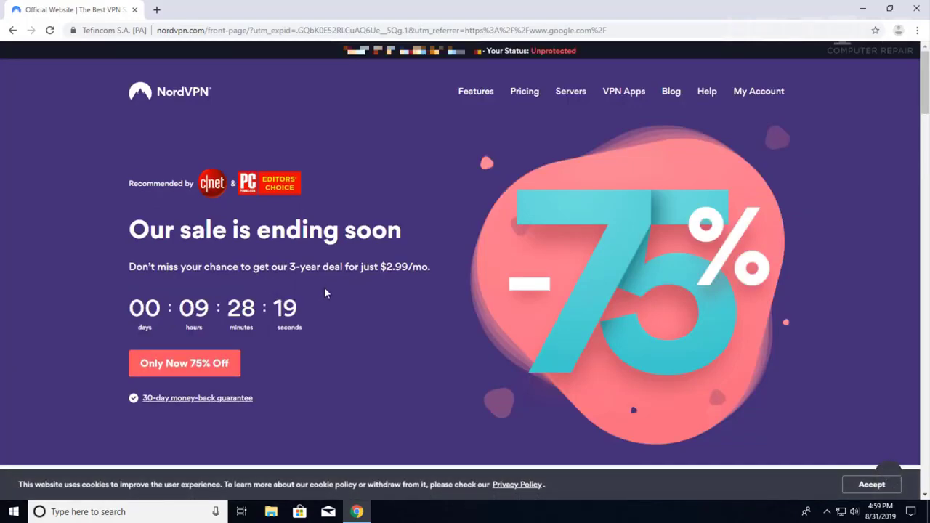
{"action": "scroll", "coordinate": [325, 291], "scroll_direction": "down", "scroll_amount": 6}
{"action": "scroll", "coordinate": [325, 294], "scroll_direction": "up", "scroll_amount": 6}
{"action": "left_click", "coordinate": [518, 95]}
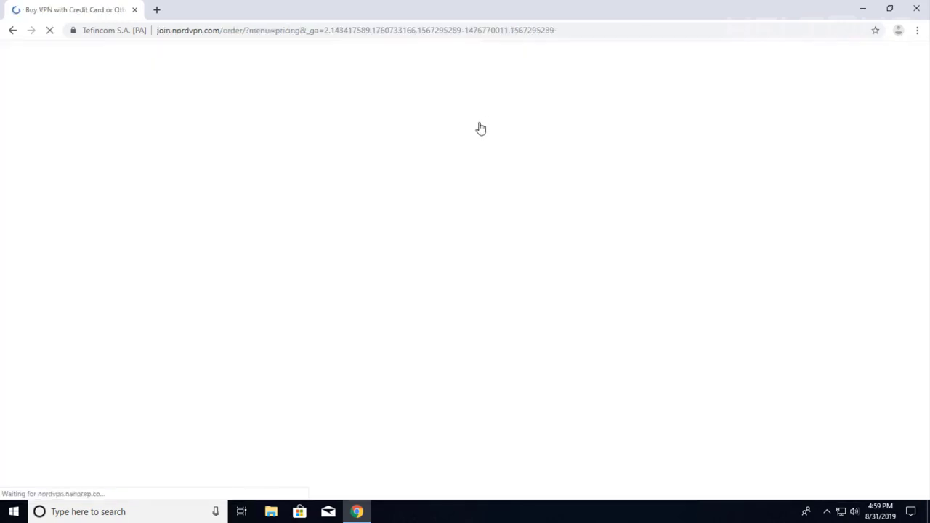
Scroll through the Choose a plan subscription cards on the order page and back up
{"action": "scroll", "coordinate": [414, 216], "scroll_direction": "down", "scroll_amount": 3}
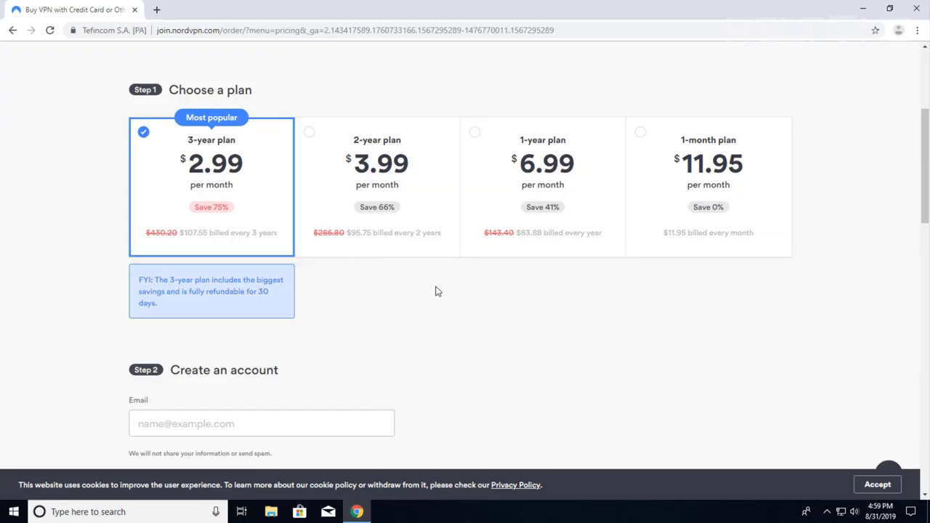
{"action": "scroll", "coordinate": [437, 291], "scroll_direction": "up", "scroll_amount": 1}
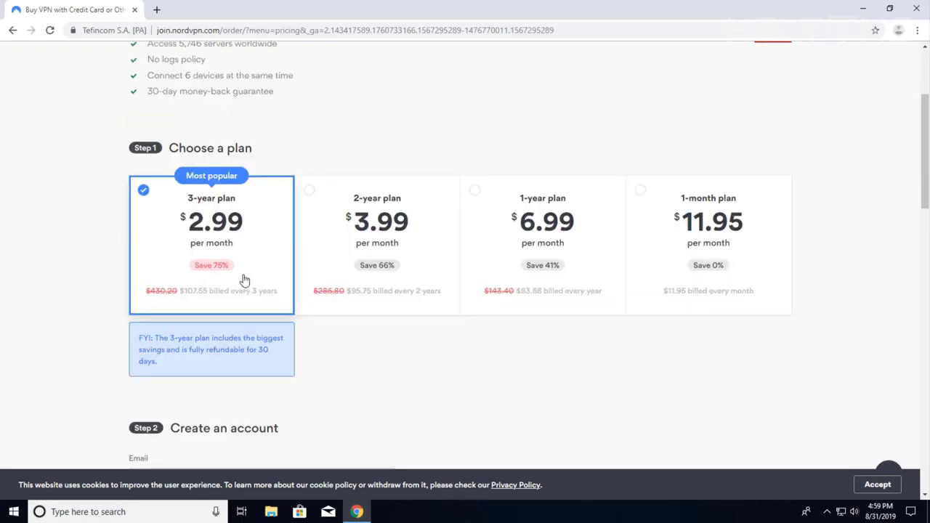
{"action": "scroll", "coordinate": [373, 329], "scroll_direction": "up", "scroll_amount": 1}
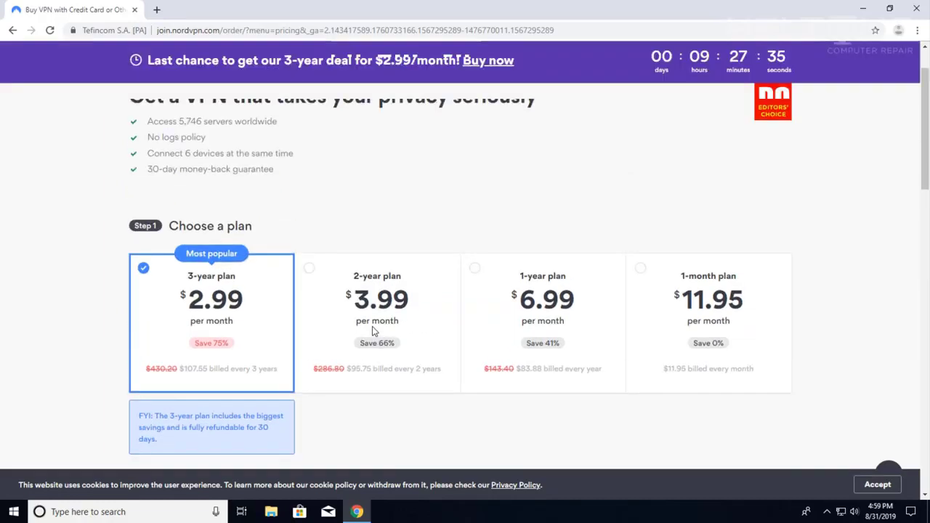
{"action": "scroll", "coordinate": [374, 331], "scroll_direction": "up", "scroll_amount": 1}
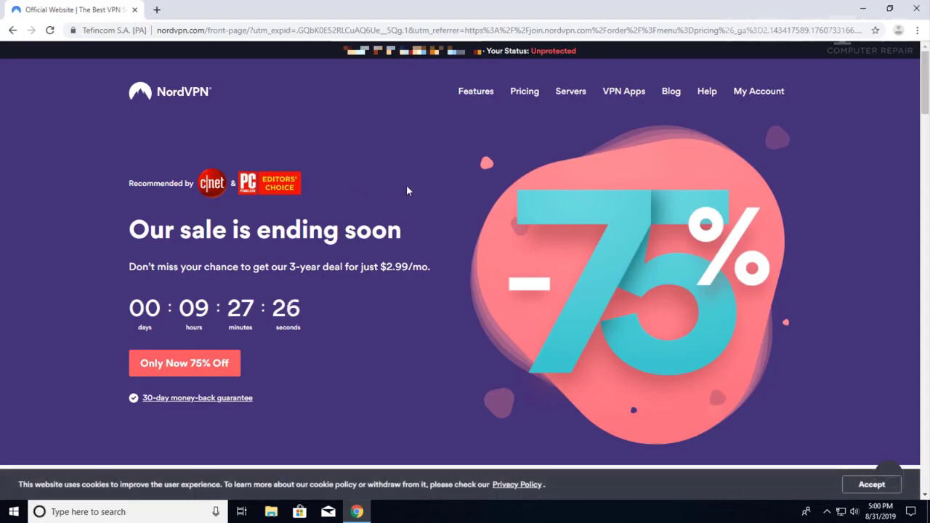
Reach the 'Add NordVPN extension to Chrome' page via VPN Apps and open a new tab beside it
{"action": "left_click", "coordinate": [618, 96]}
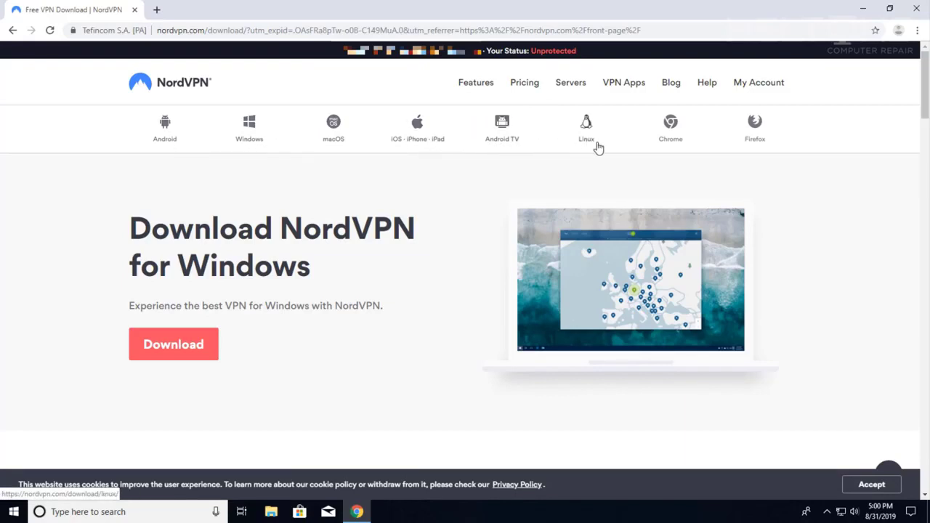
{"action": "left_click", "coordinate": [674, 130]}
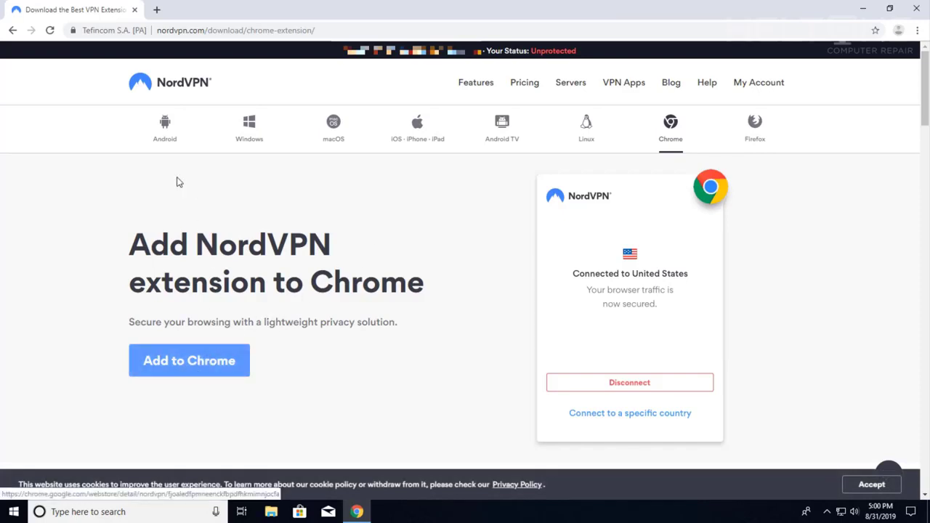
{"action": "left_click", "coordinate": [158, 10]}
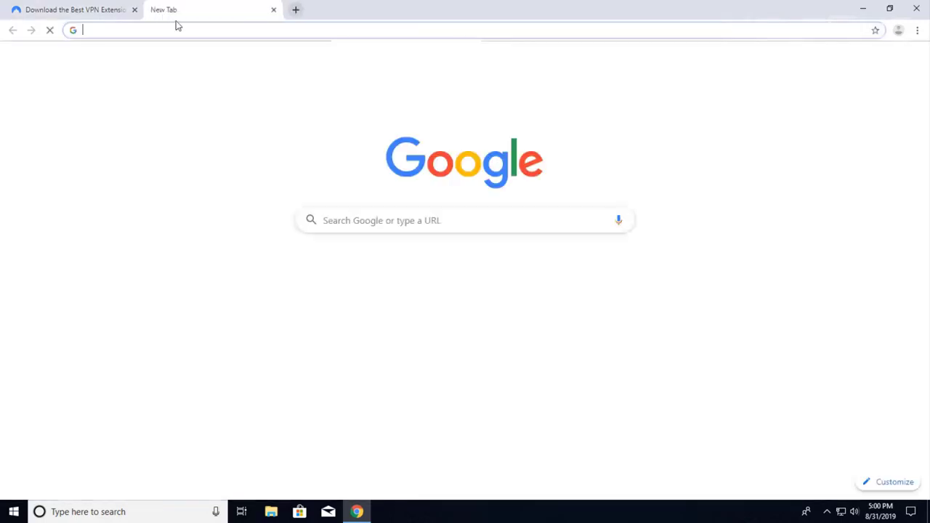
Search Google for 'google extentions', then correct the query to 'google webstore'
{"action": "left_click", "coordinate": [344, 220]}
{"action": "type", "text": "g"}
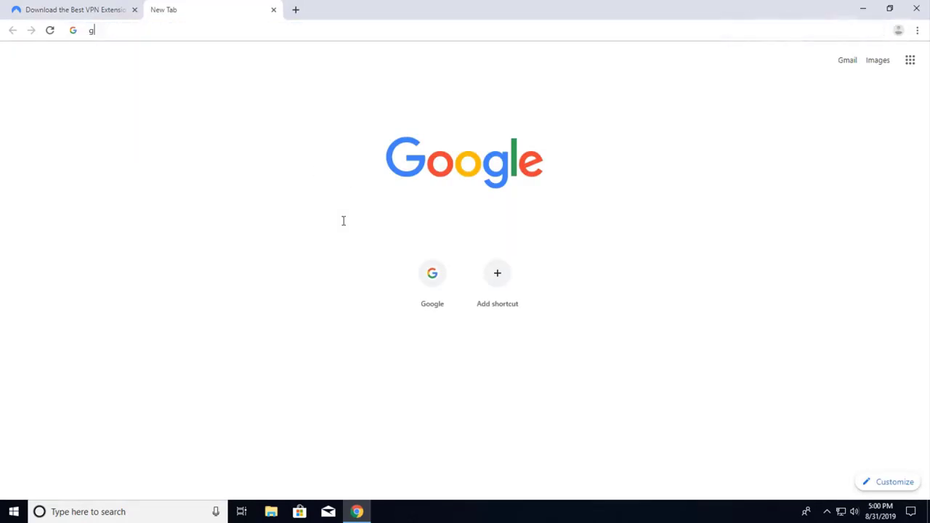
{"action": "type", "text": "oogle extentions"}
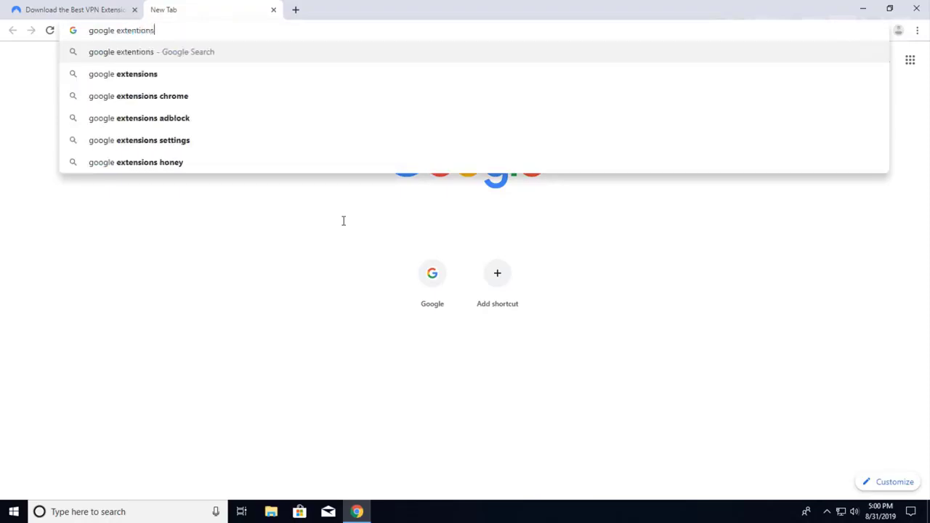
{"action": "key", "text": "Return"}
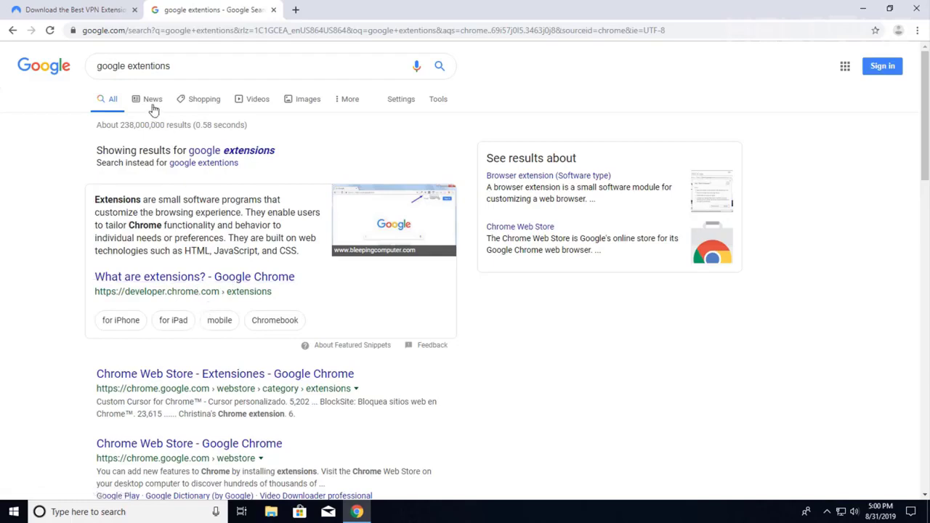
{"action": "left_click_drag", "start_coordinate": [129, 67], "coordinate": [214, 74]}
{"action": "type", "text": "webstore"}
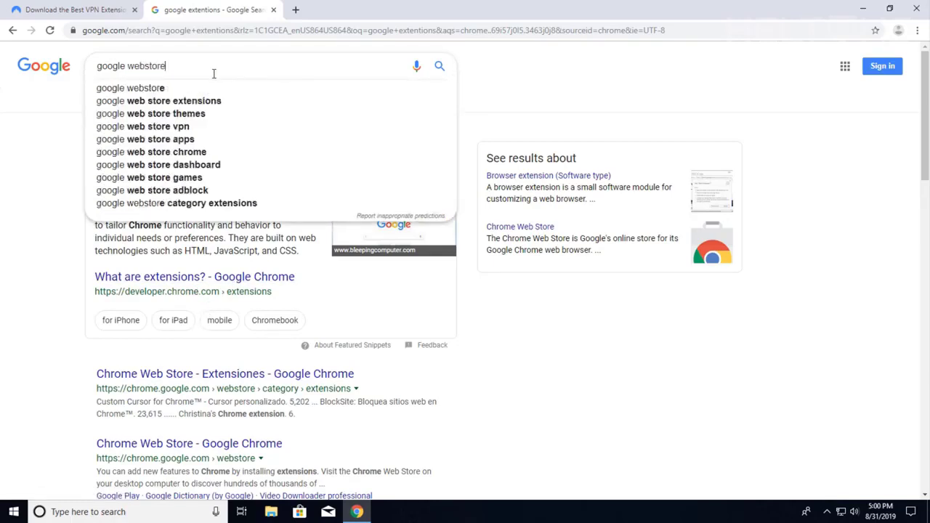
{"action": "key", "text": "Return"}
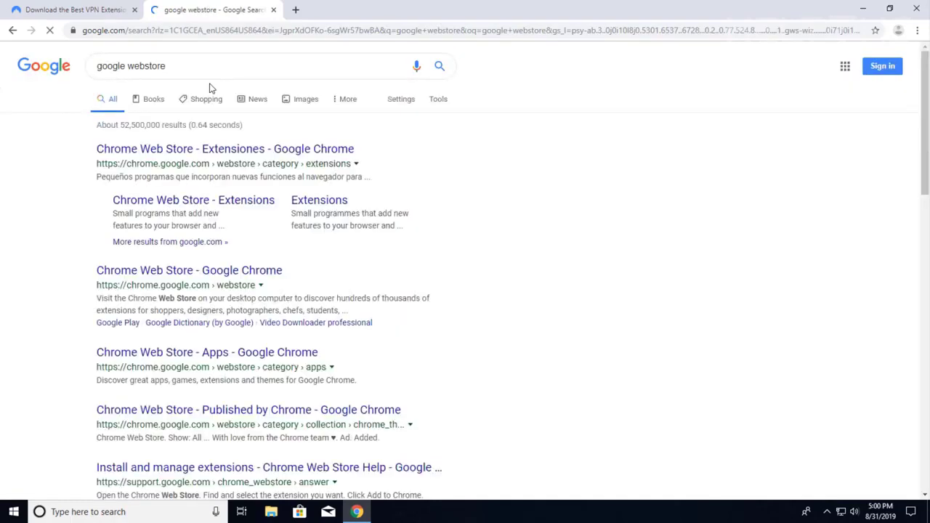
Search the Chrome Web Store for nordvpn and return to its search results
{"action": "left_click", "coordinate": [188, 150]}
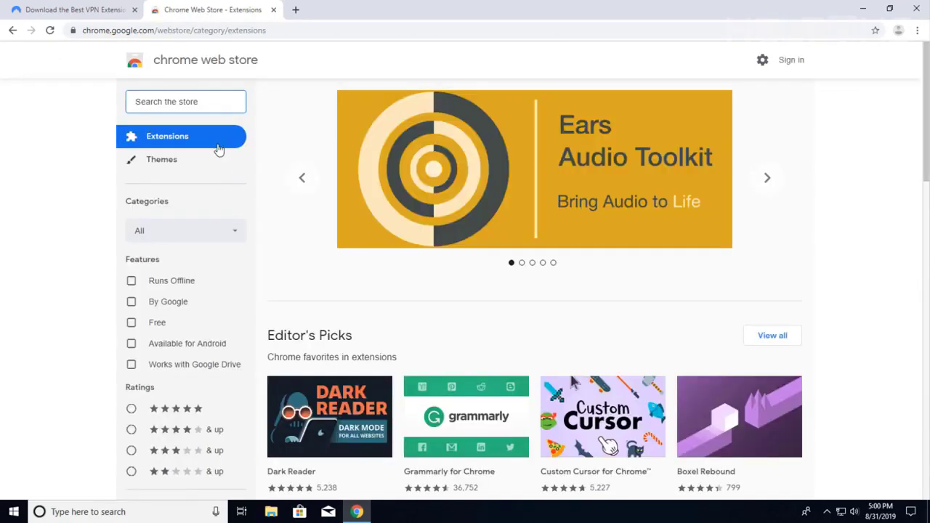
{"action": "type", "text": "nordvpn"}
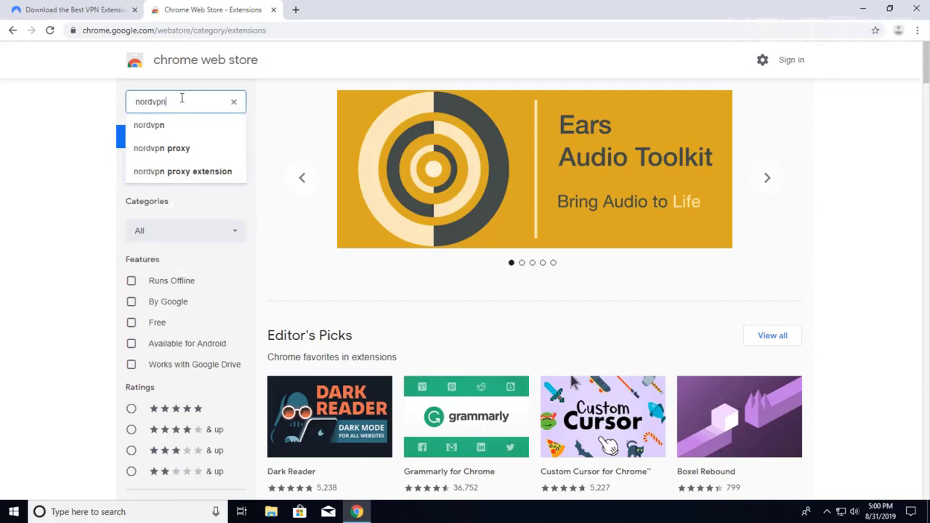
{"action": "key", "text": "Return"}
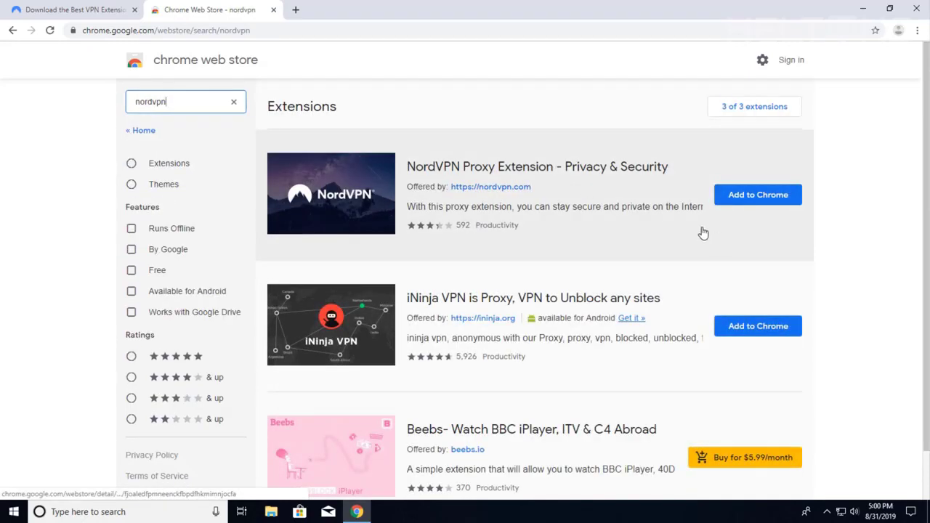
{"action": "left_click", "coordinate": [109, 11]}
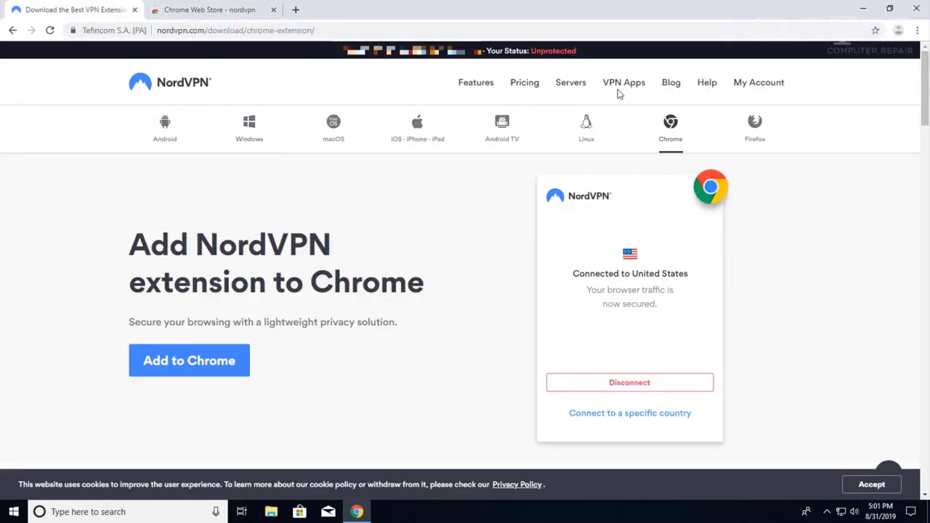
{"action": "left_click", "coordinate": [245, 20]}
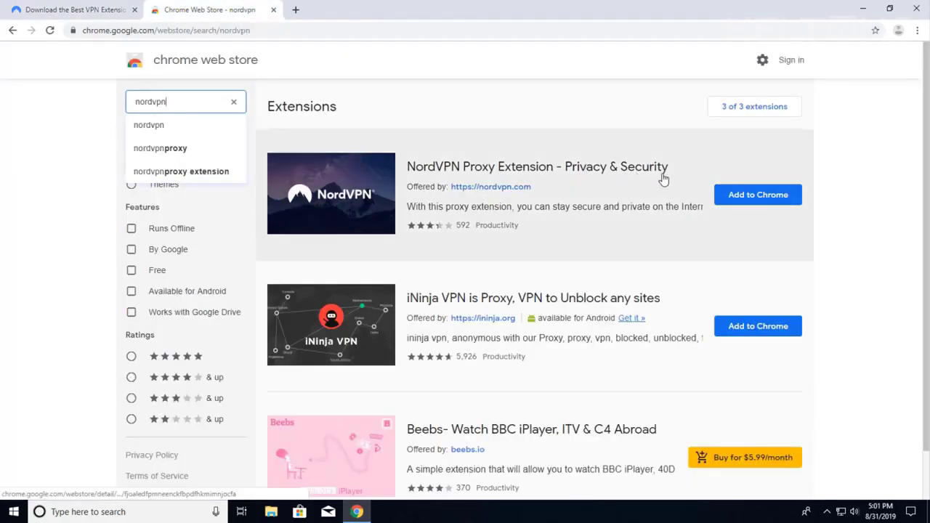
Add NordVPN Proxy Extension to Chrome, then dismiss the Chrome sync sign-in tab
{"action": "left_click", "coordinate": [766, 202]}
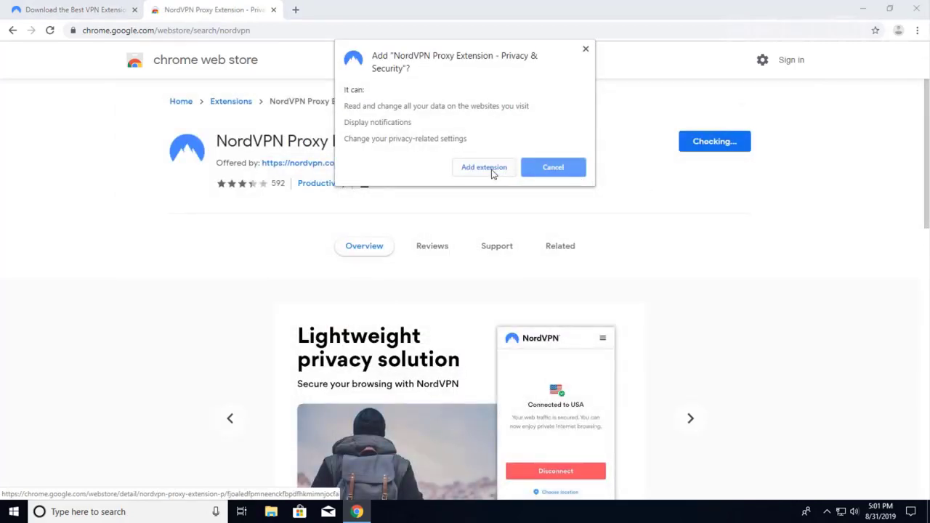
{"action": "left_click", "coordinate": [493, 171]}
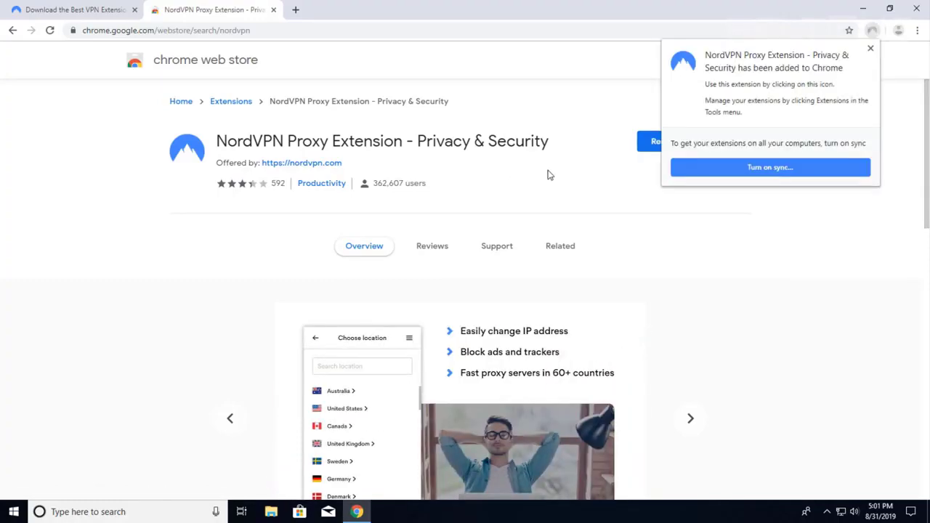
{"action": "left_click", "coordinate": [717, 170]}
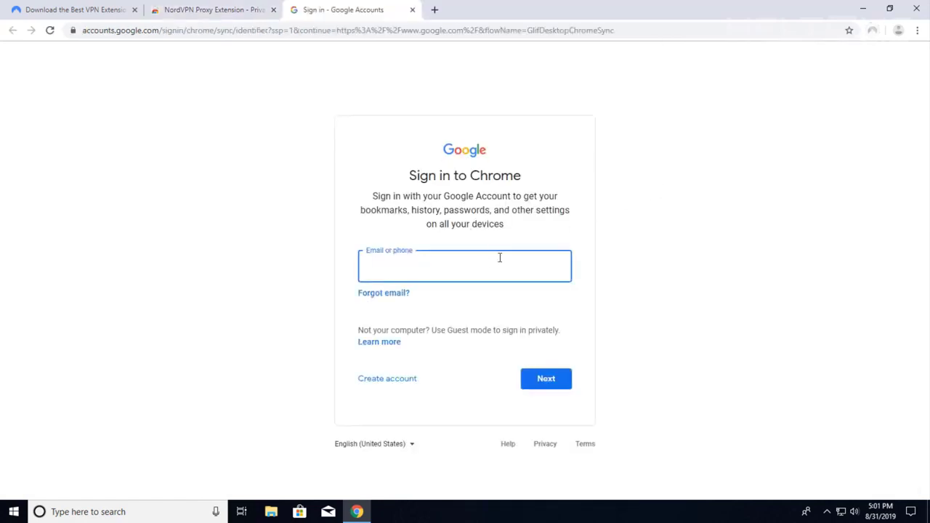
{"action": "left_click", "coordinate": [412, 10]}
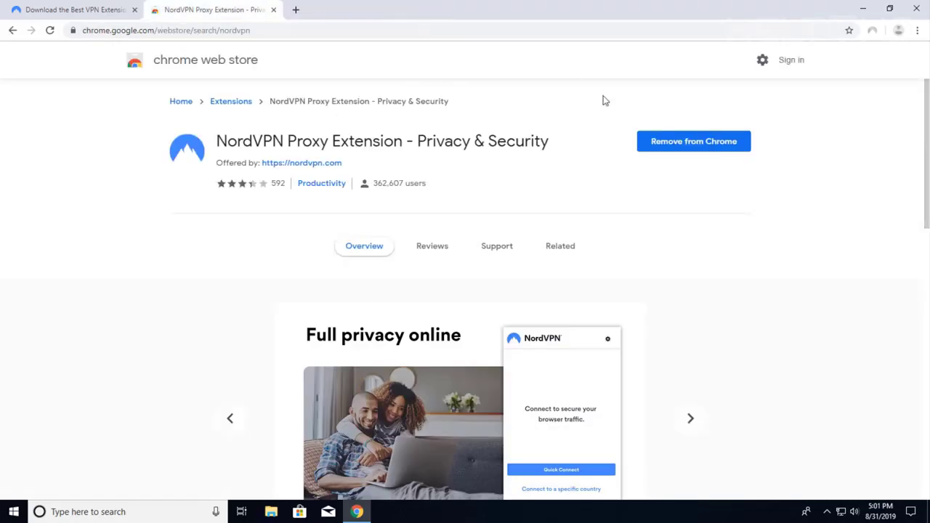
Log into the NordVPN extension popup with the account email or username and password
{"action": "left_click", "coordinate": [873, 35]}
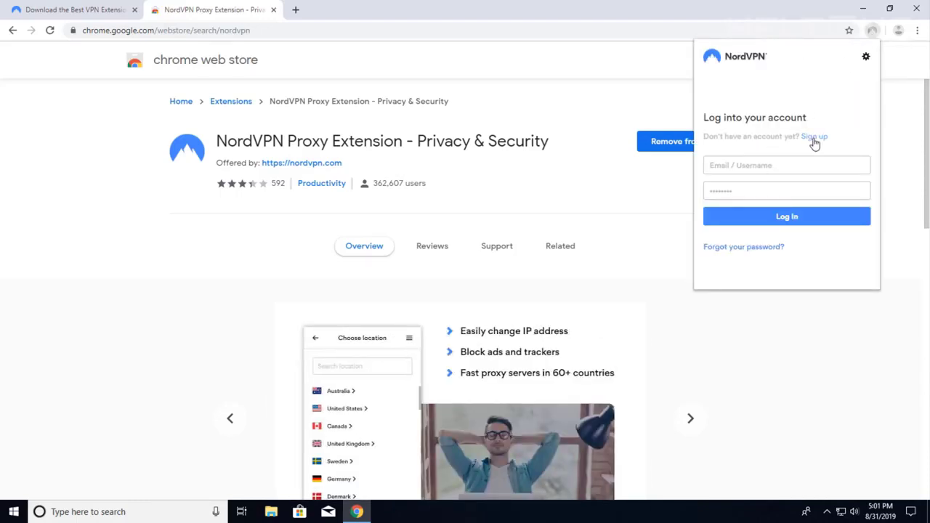
{"action": "left_click", "coordinate": [756, 165]}
{"action": "key", "text": "ctrl+v"}
{"action": "key", "text": "ctrl+a"}
{"action": "key", "text": "BackSpace"}
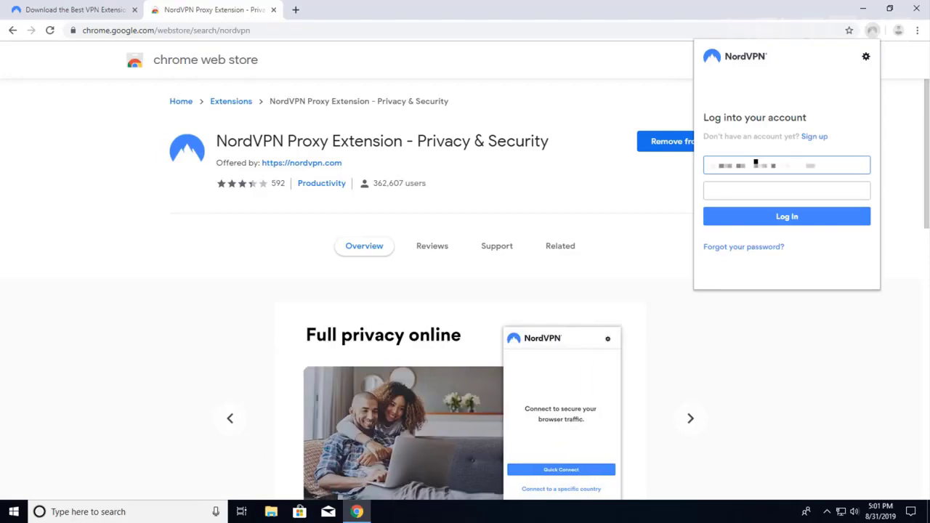
{"action": "key", "text": "Tab"}
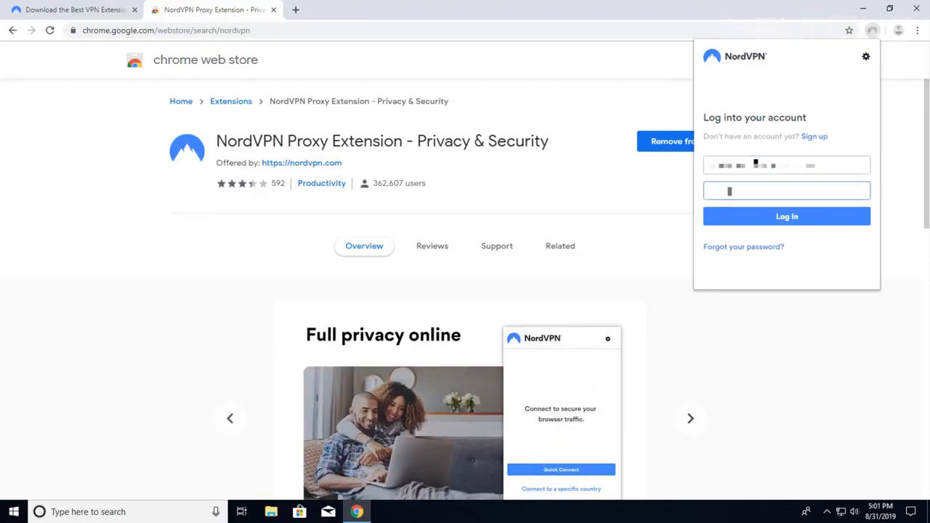
{"action": "key", "text": "ctrl+v"}
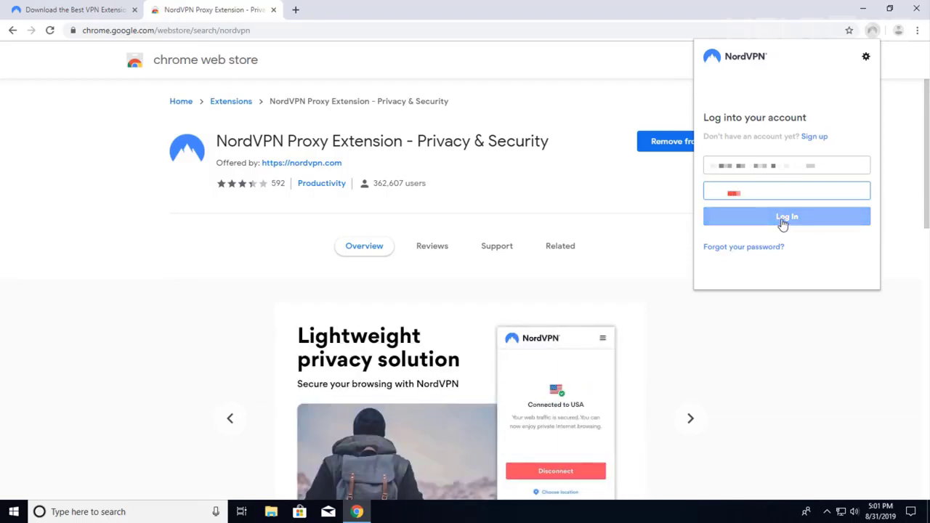
{"action": "left_click", "coordinate": [783, 218]}
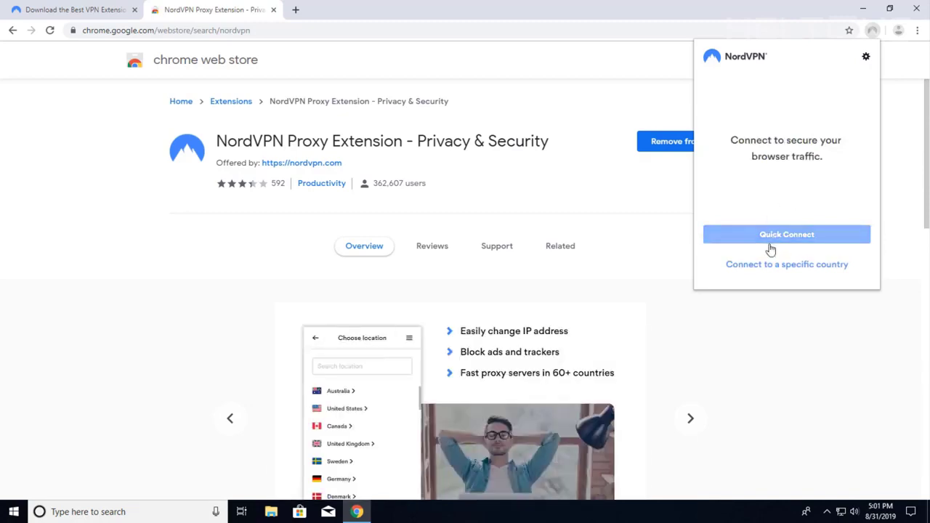
Connect the extension to a United States server, then view and close its settings
{"action": "left_click", "coordinate": [765, 273]}
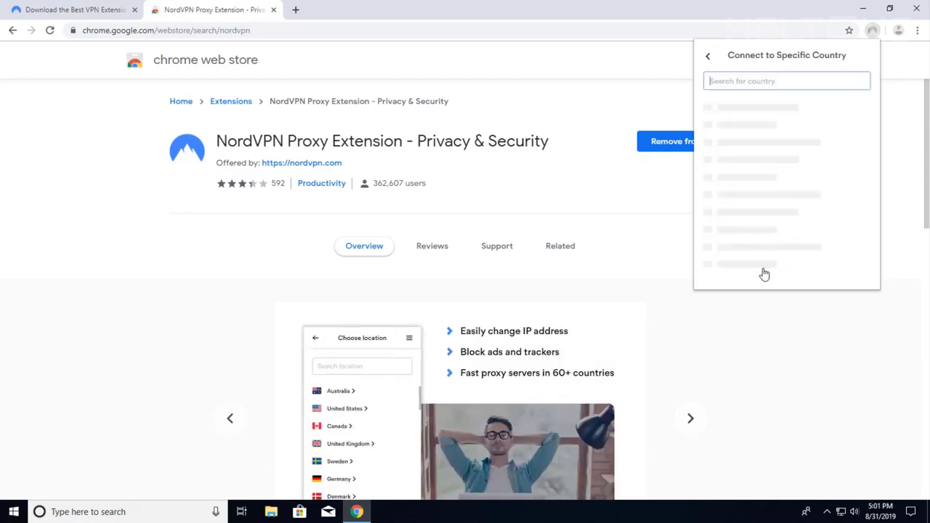
{"action": "left_click_drag", "start_coordinate": [874, 142], "coordinate": [864, 288]}
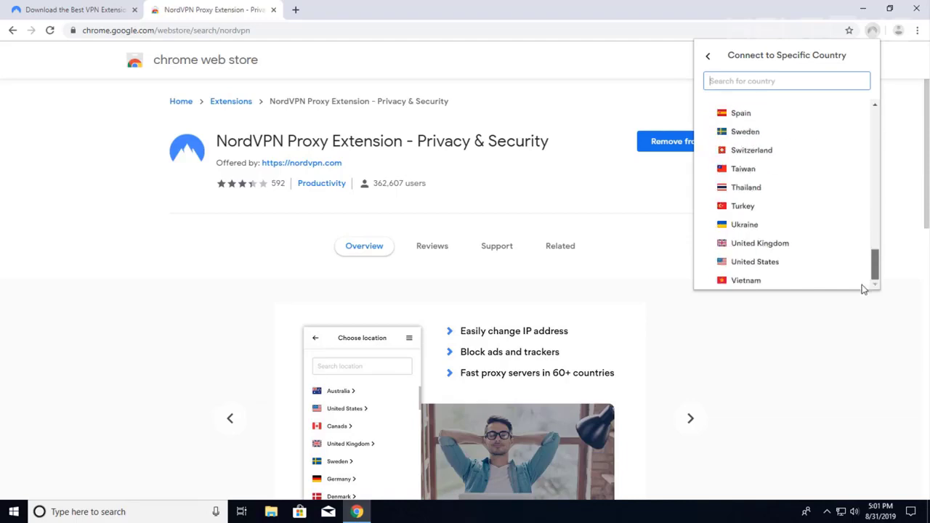
{"action": "left_click", "coordinate": [783, 266]}
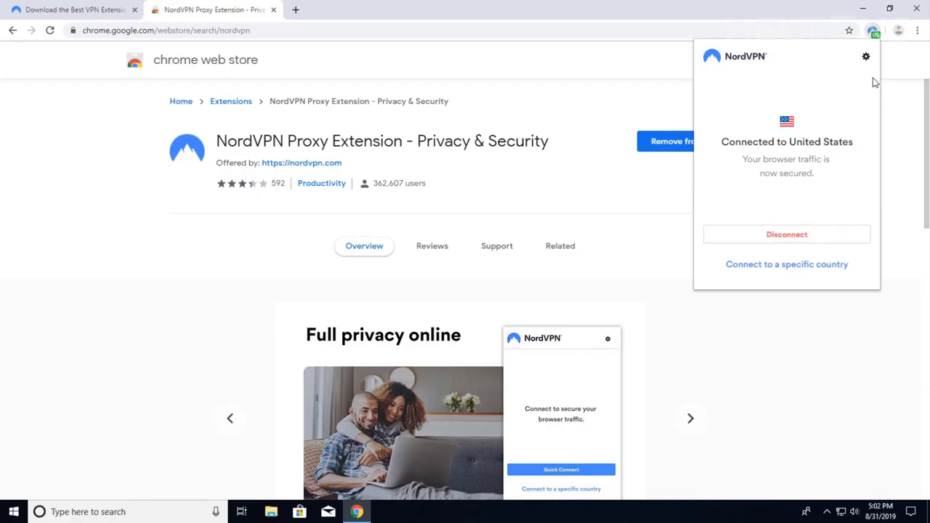
{"action": "left_click", "coordinate": [869, 56]}
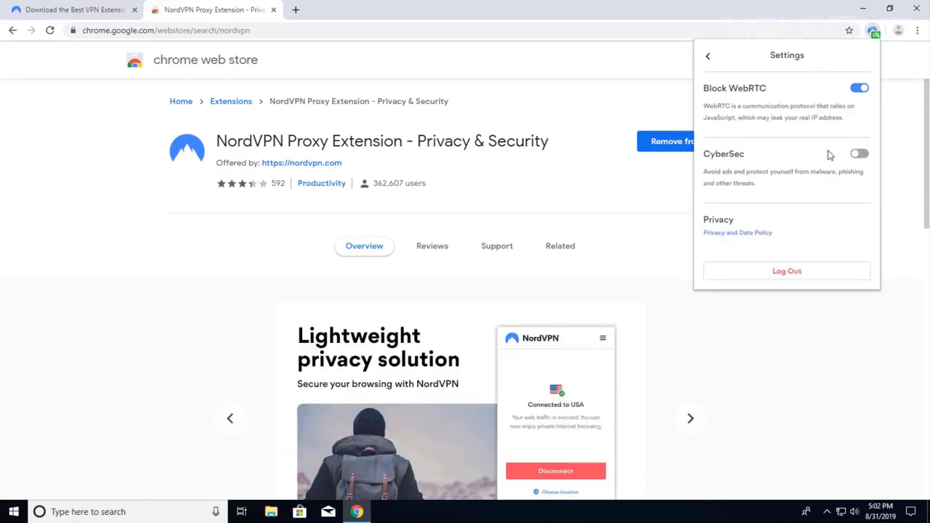
{"action": "left_click", "coordinate": [707, 58]}
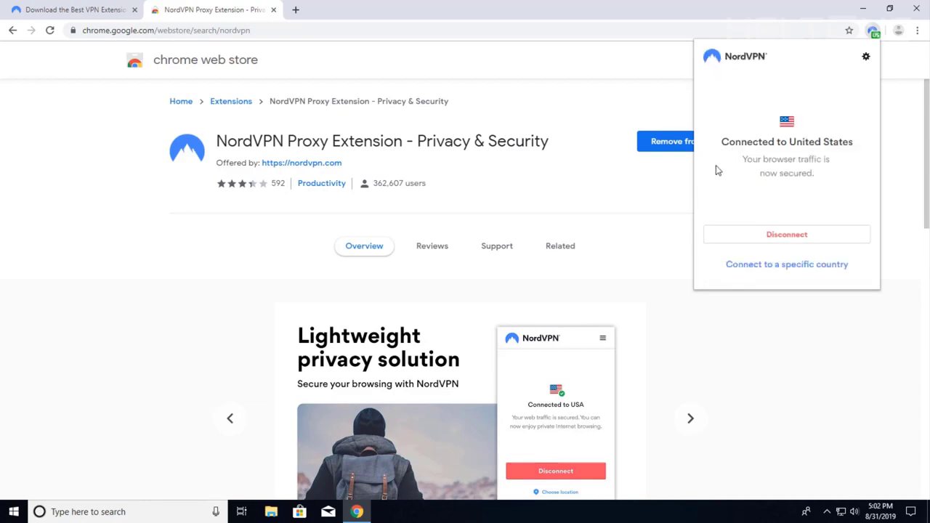
Close the Chrome Web Store tab after checking the NordVPN download page tab
{"action": "left_click", "coordinate": [111, 7]}
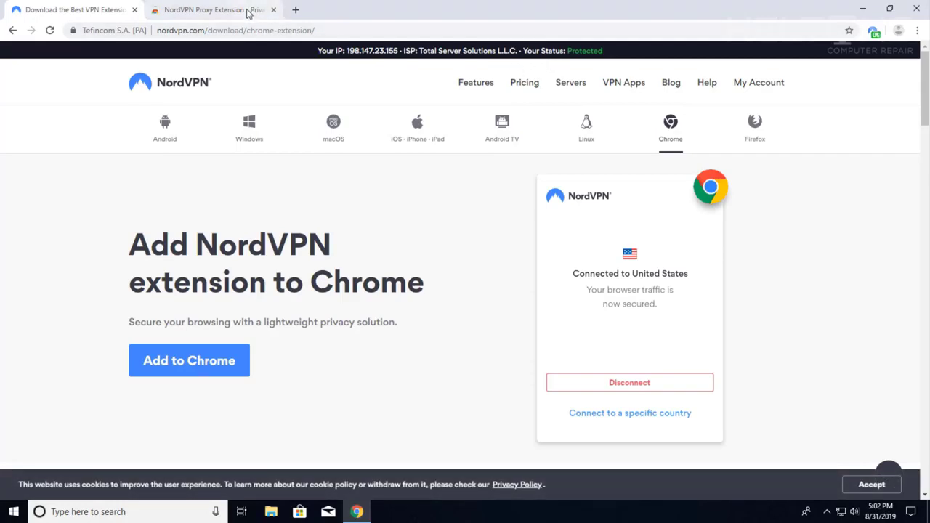
{"action": "left_click", "coordinate": [269, 11]}
{"action": "left_click", "coordinate": [274, 11]}
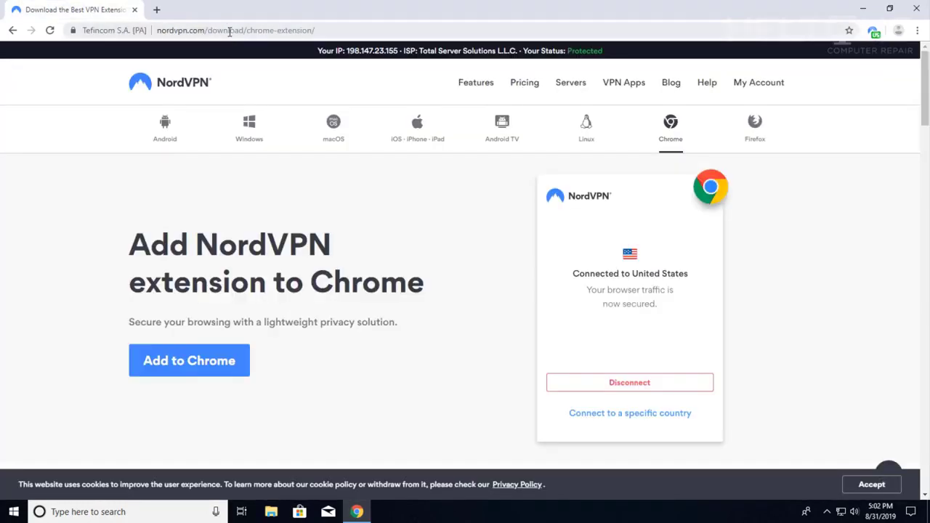
Go to google.com and search 'whats my ip', showing public IP 198.147.23.155
{"action": "left_click", "coordinate": [230, 32]}
{"action": "key", "text": "ctrl+a"}
{"action": "type", "text": "google.com"}
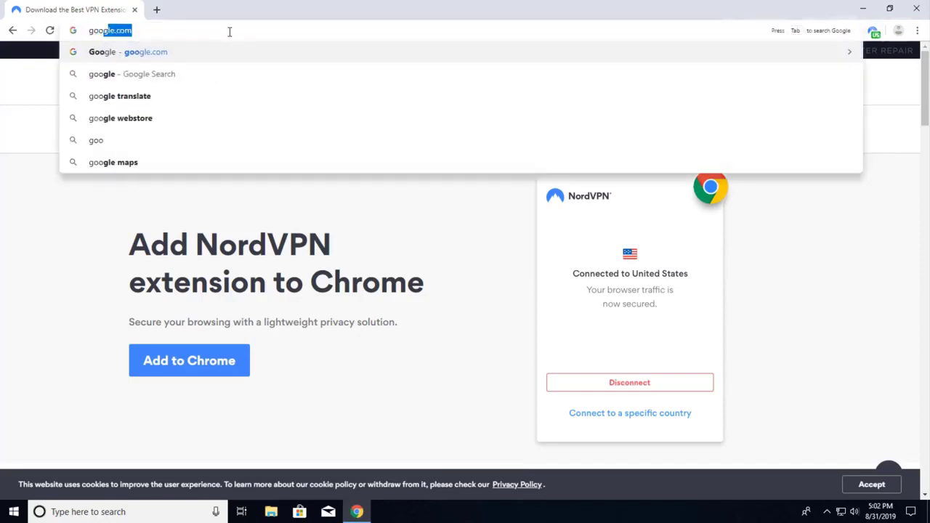
{"action": "key", "text": "Return"}
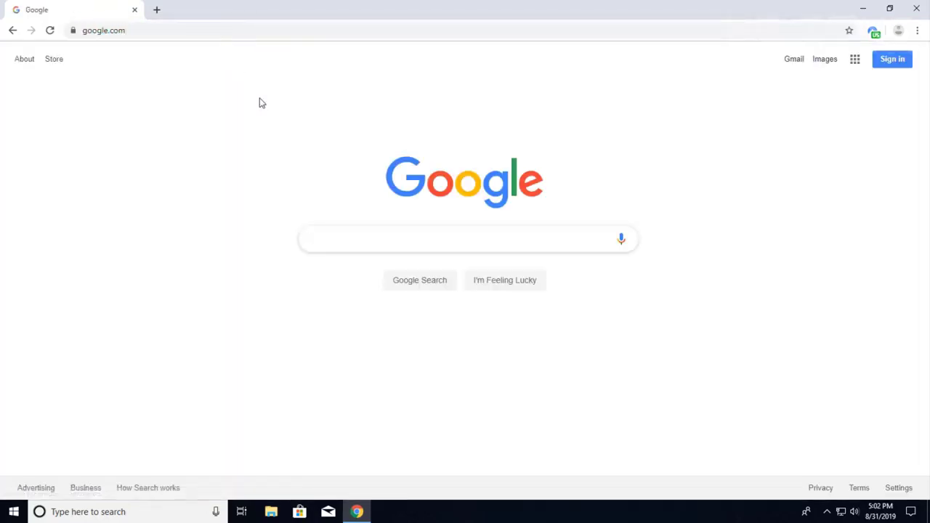
{"action": "type", "text": "whats my ip"}
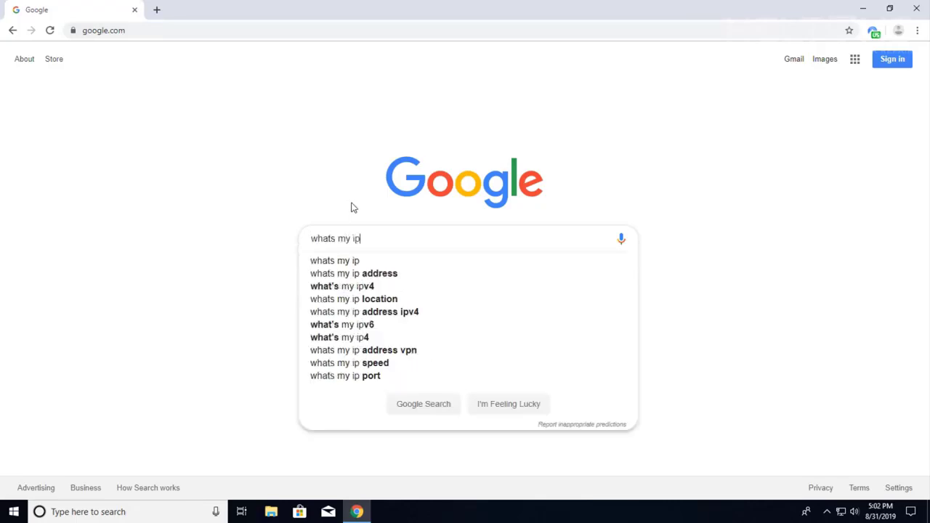
{"action": "key", "text": "Return"}
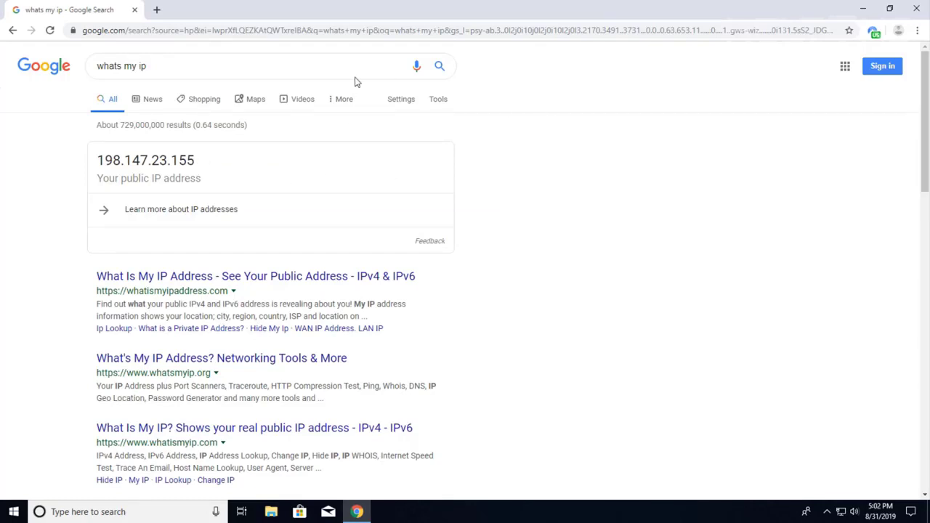
Replace the IP results tab with a new tab and disconnect NordVPN from the United States
{"action": "left_click", "coordinate": [156, 9]}
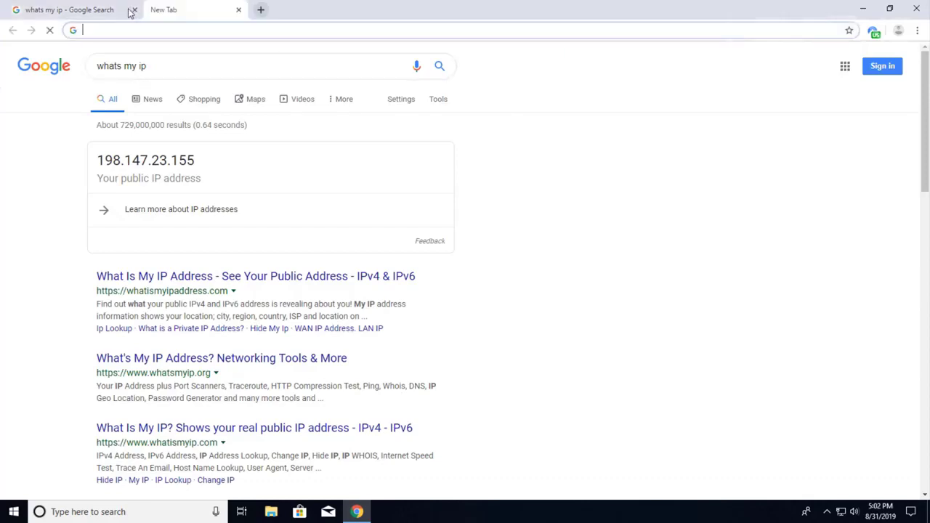
{"action": "left_click", "coordinate": [134, 9]}
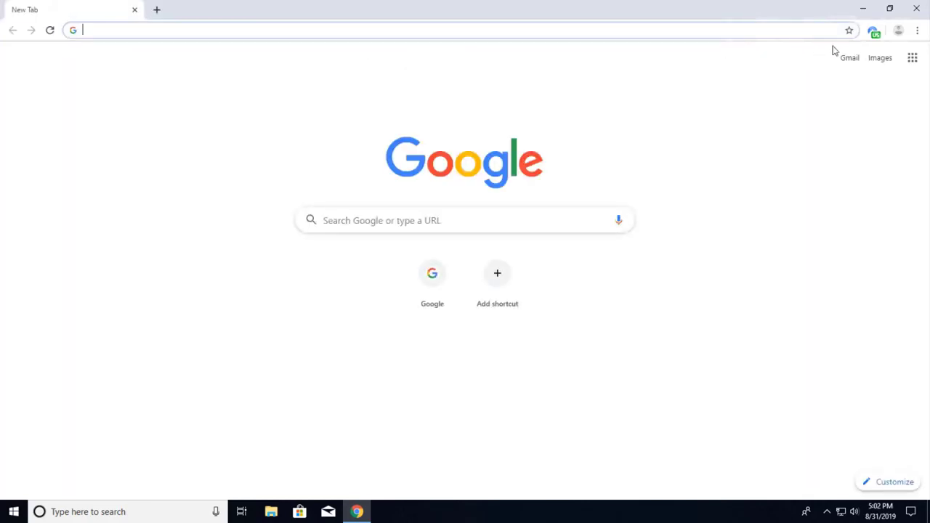
{"action": "left_click", "coordinate": [875, 32]}
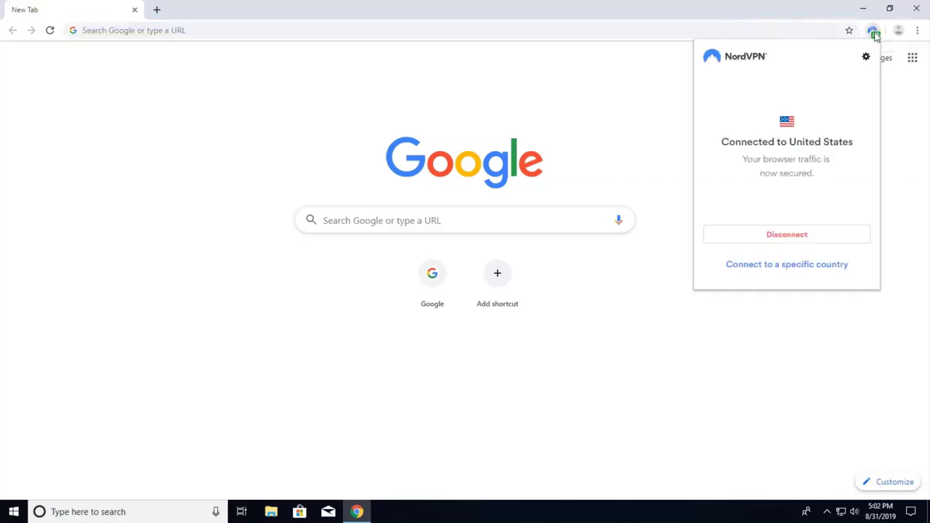
{"action": "left_click", "coordinate": [790, 236]}
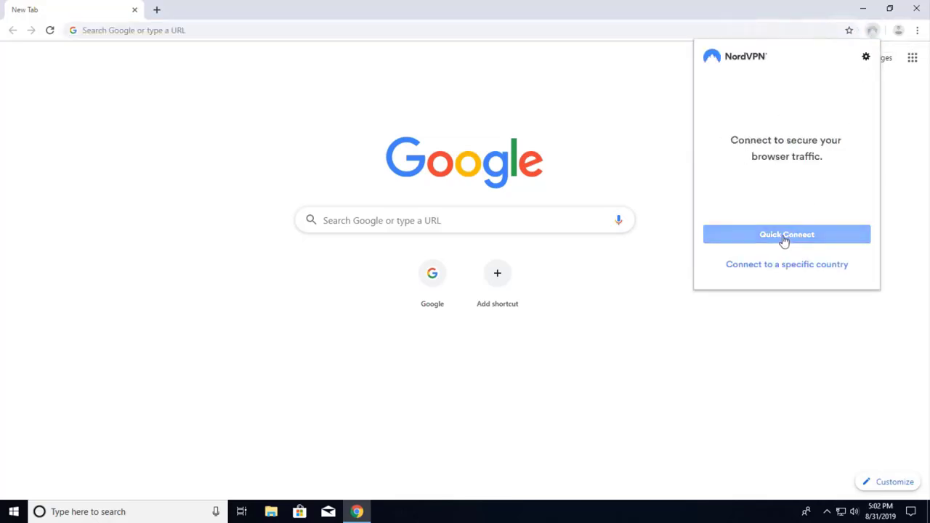
{"action": "left_click", "coordinate": [667, 232]}
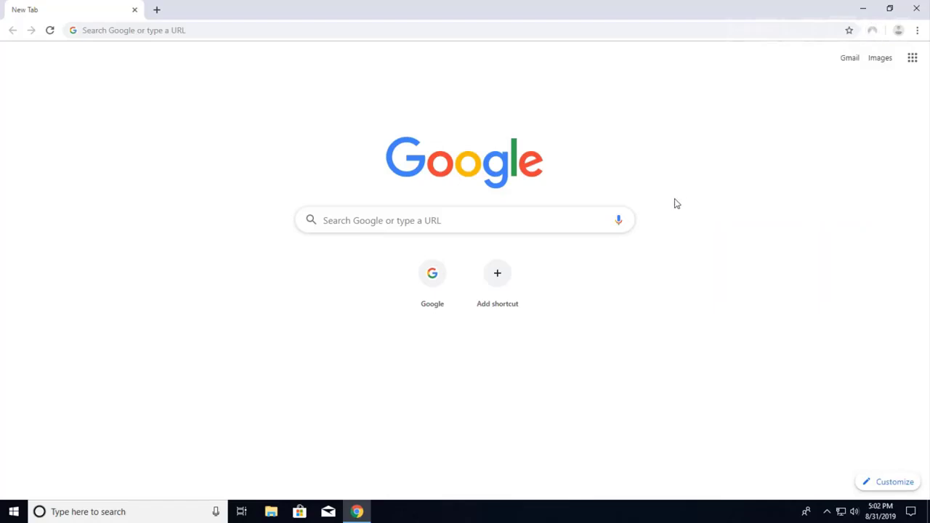